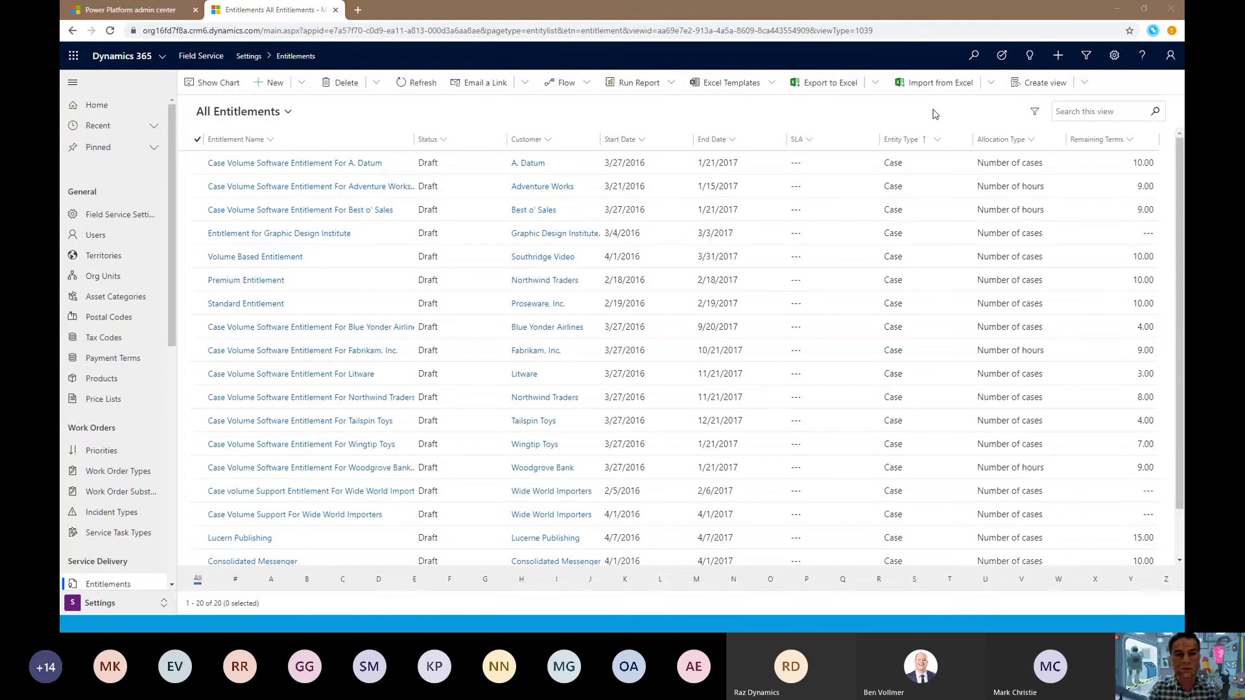
# Step: In the Edge window, sort all entitlements by entity type from Z to A and open the Premium Customer Discount entitlement
pyautogui.hotkey('alt', 'Tab')
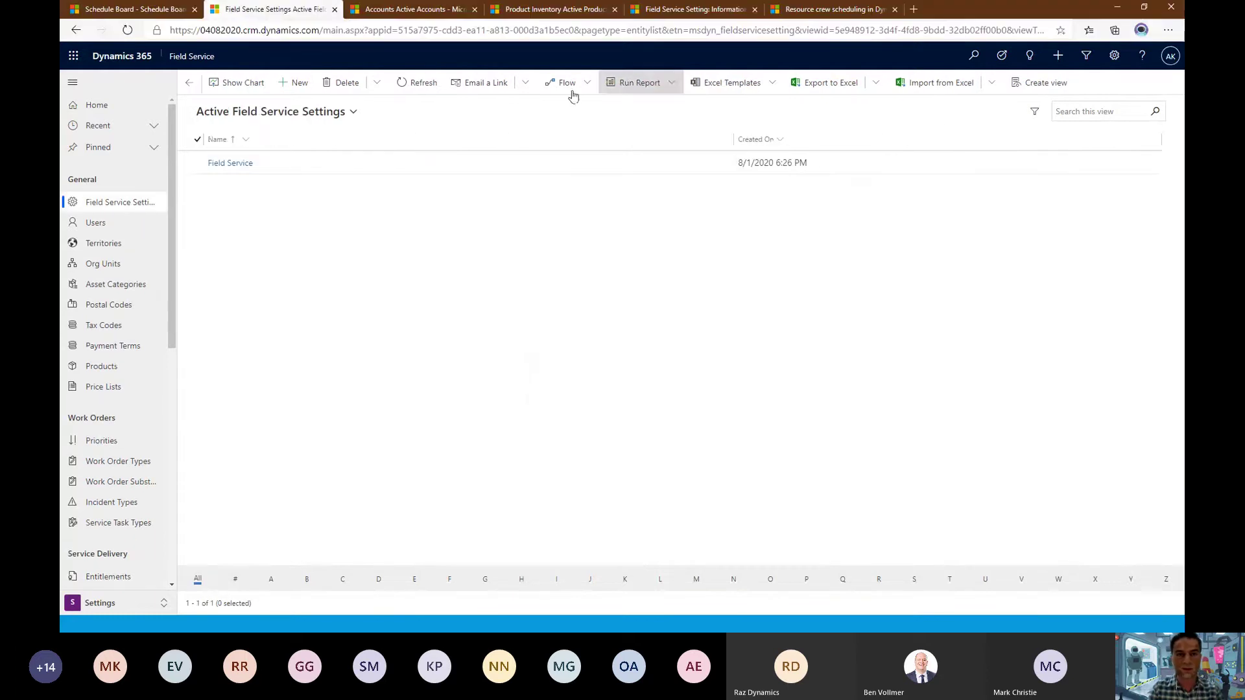
pyautogui.click(117, 575)
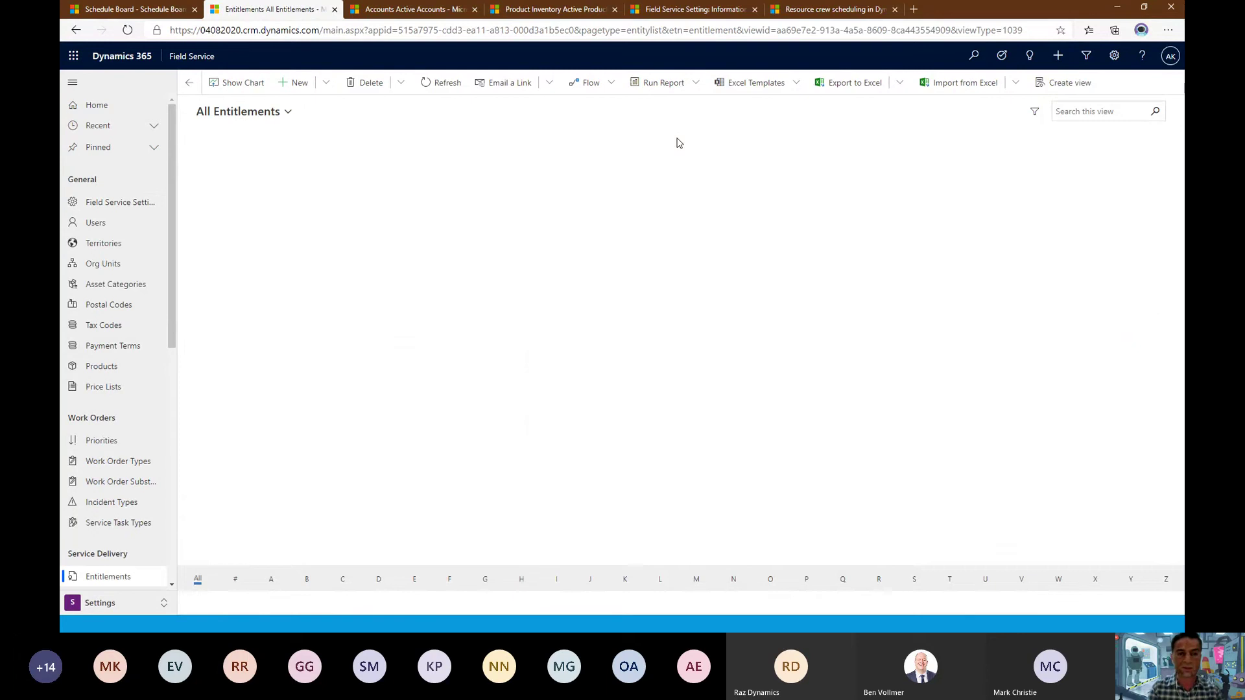
pyautogui.click(922, 139)
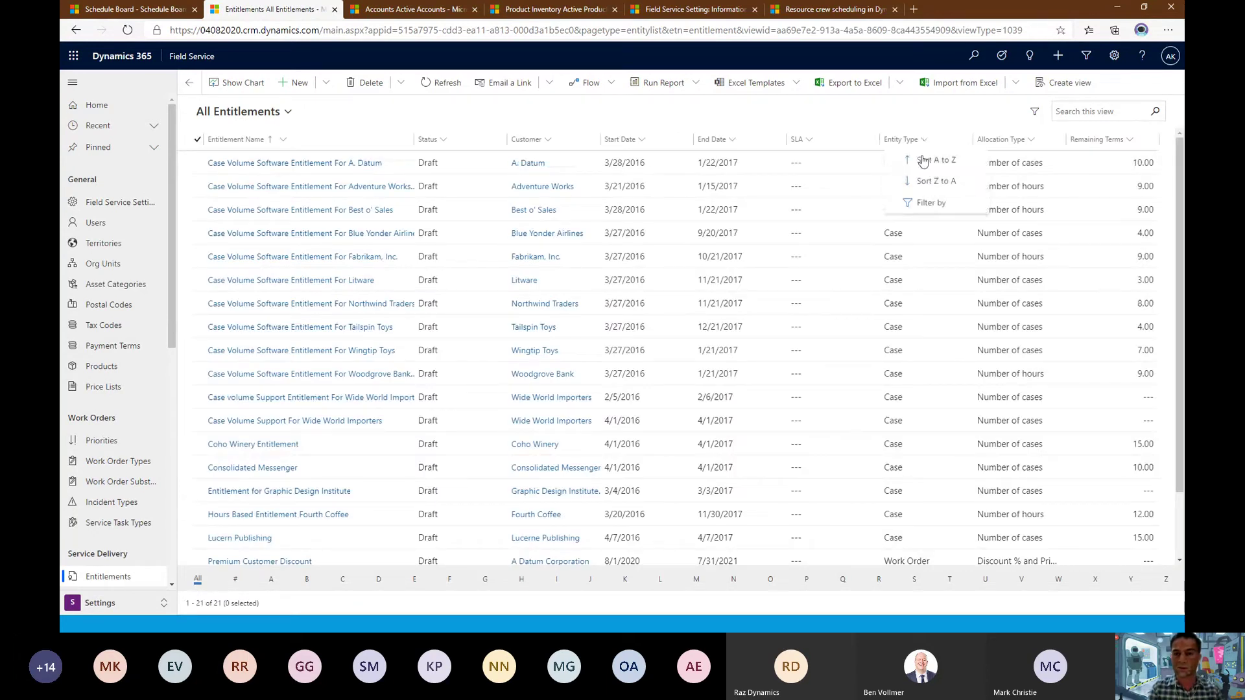
pyautogui.click(927, 182)
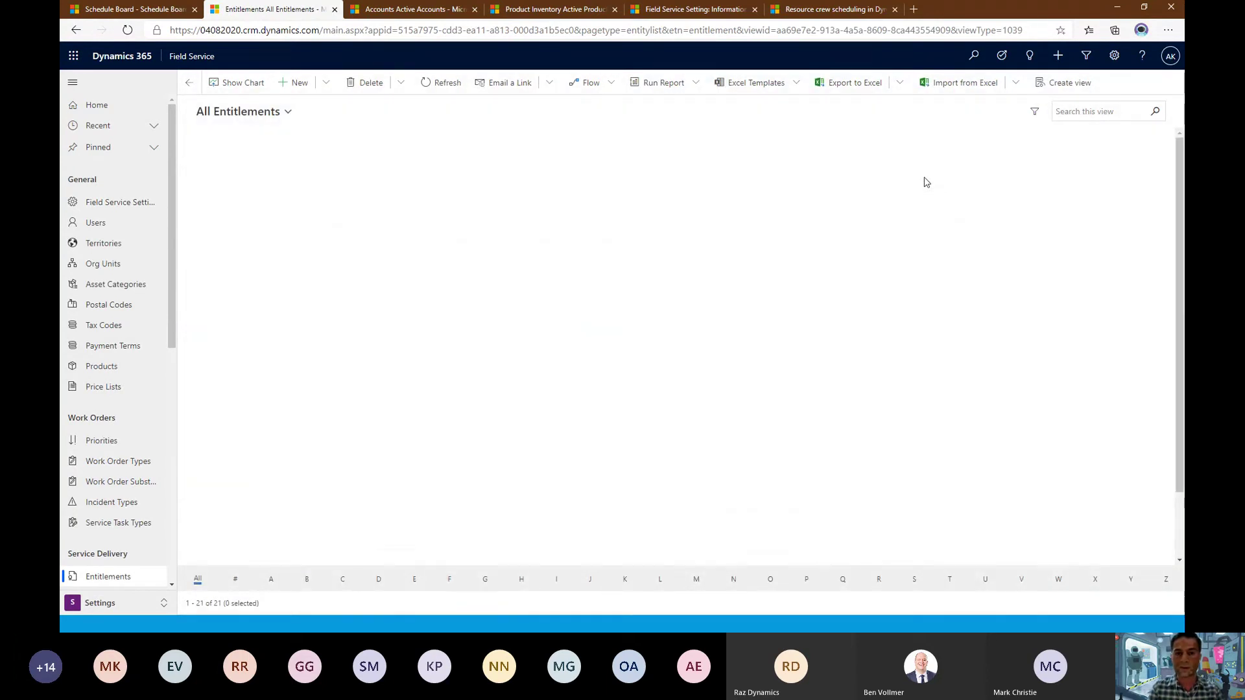
pyautogui.doubleClick(849, 170)
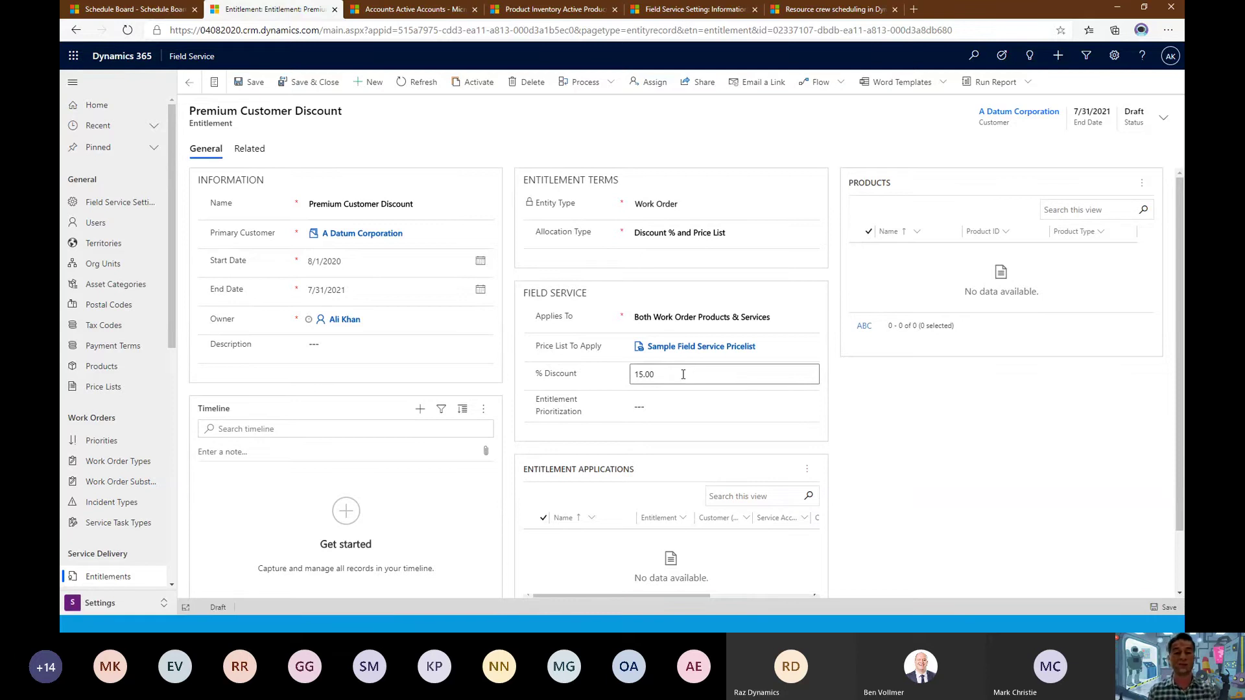
# Step: Consult the Auto-Numbering slide, return to Field Service in Edge, and list the active work orders in the Service area
pyautogui.hotkey('alt', 'Tab')
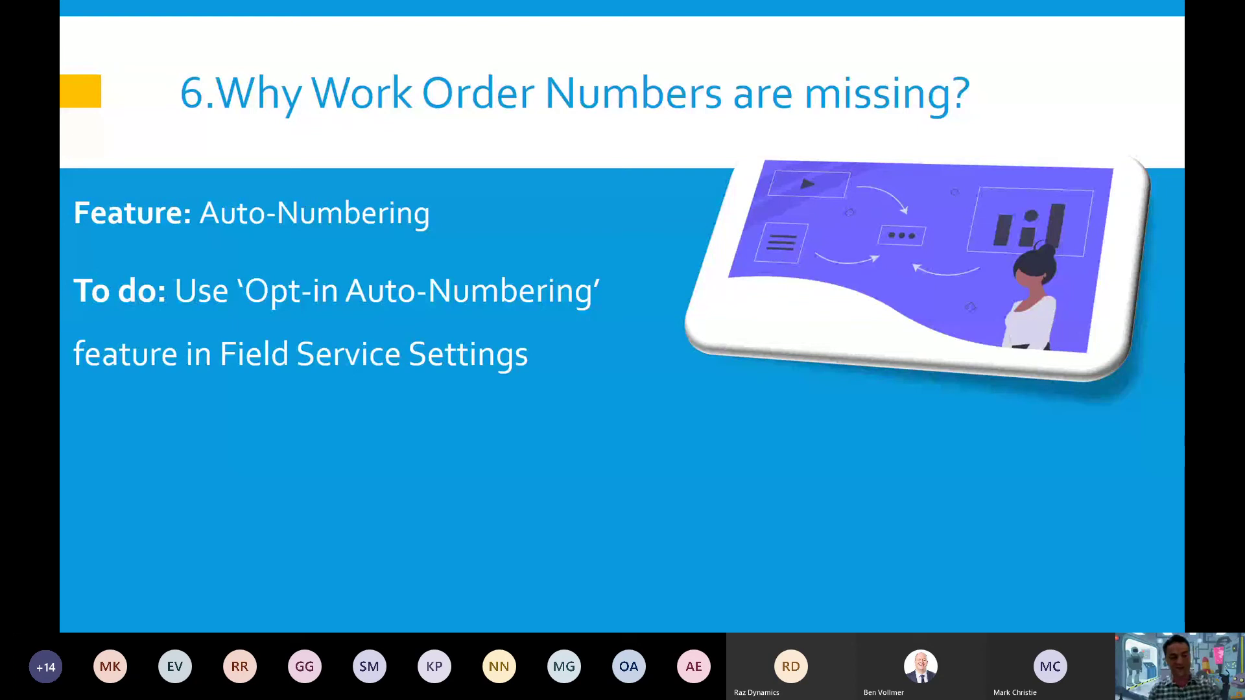
pyautogui.hotkey('alt', 'Tab')
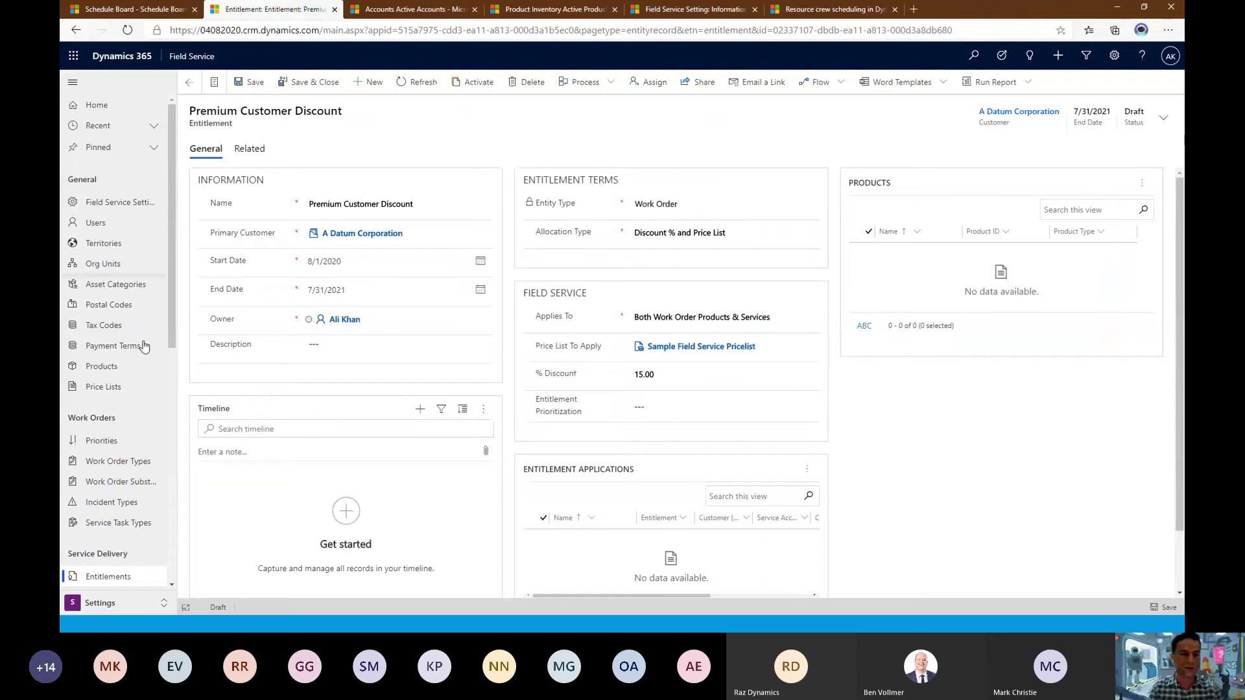
pyautogui.click(125, 612)
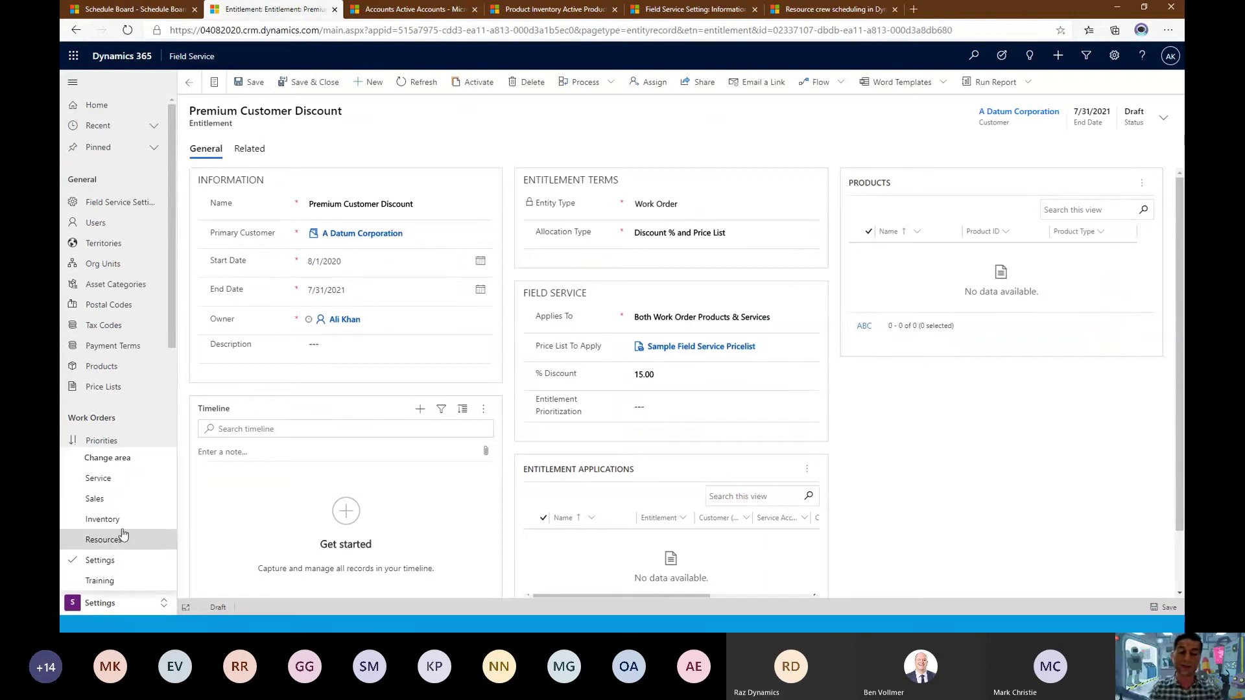
pyautogui.click(118, 484)
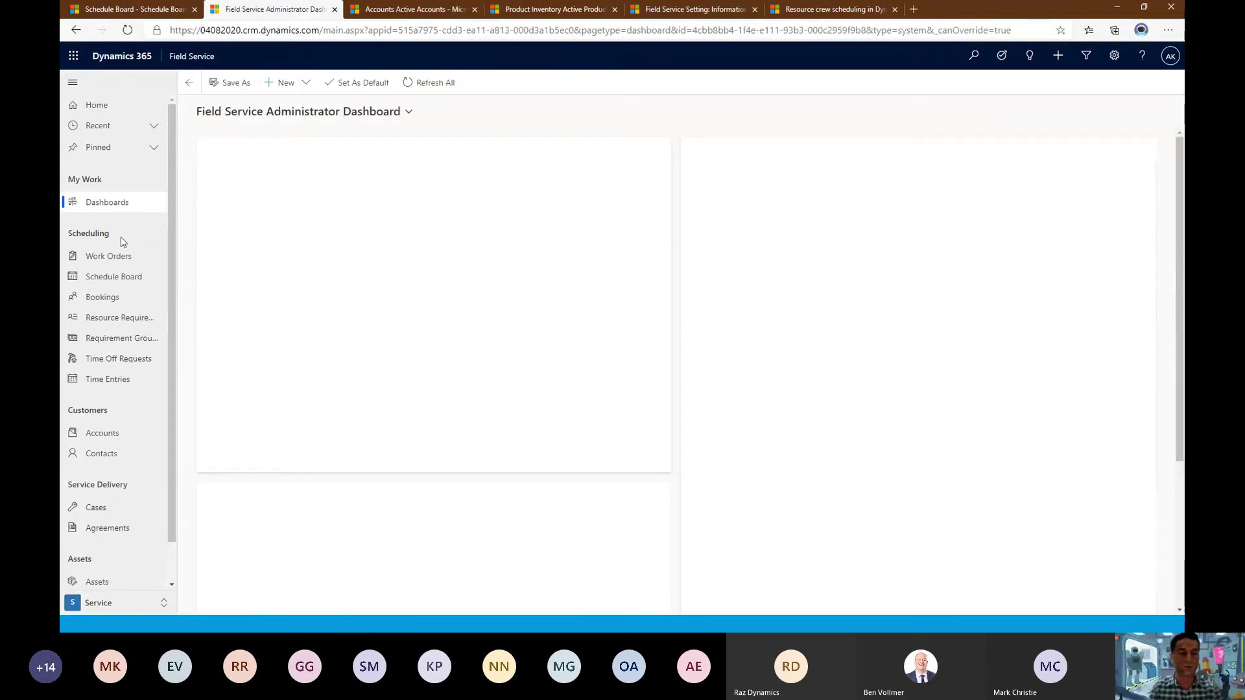
pyautogui.click(114, 258)
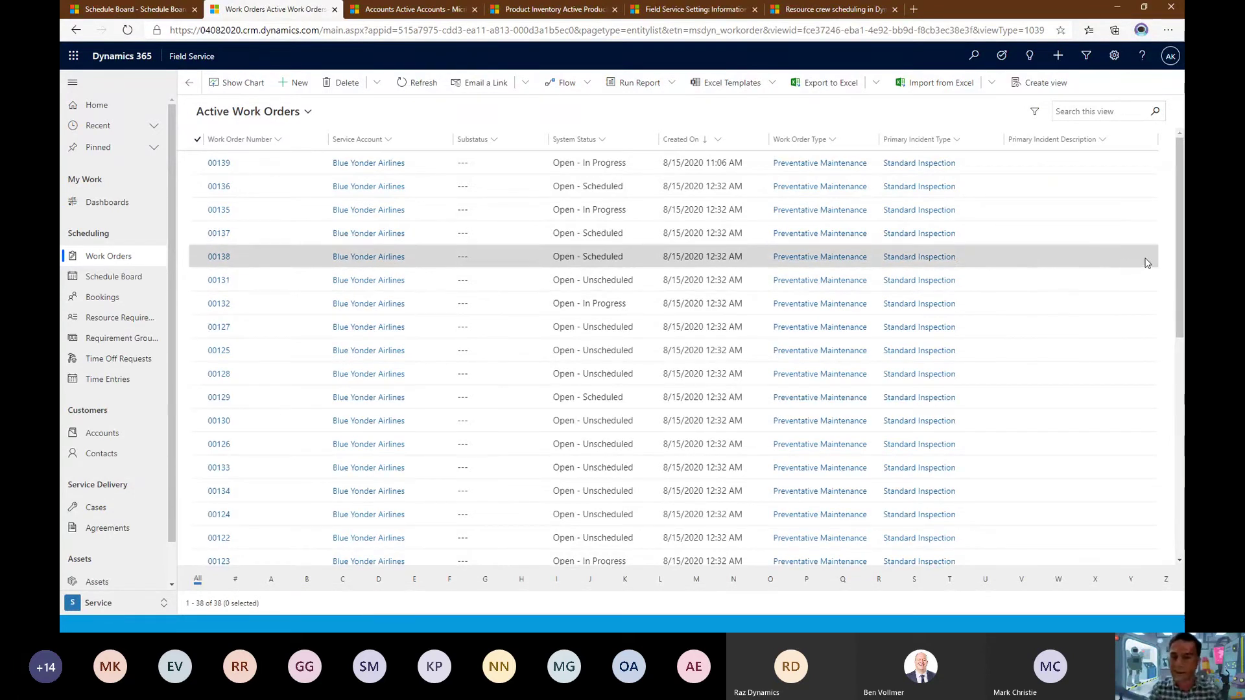
# Step: Mark the three oldest active work orders to compare their numbering, and reload the work order list
pyautogui.moveTo(1182, 253); pyautogui.dragTo(1173, 498)
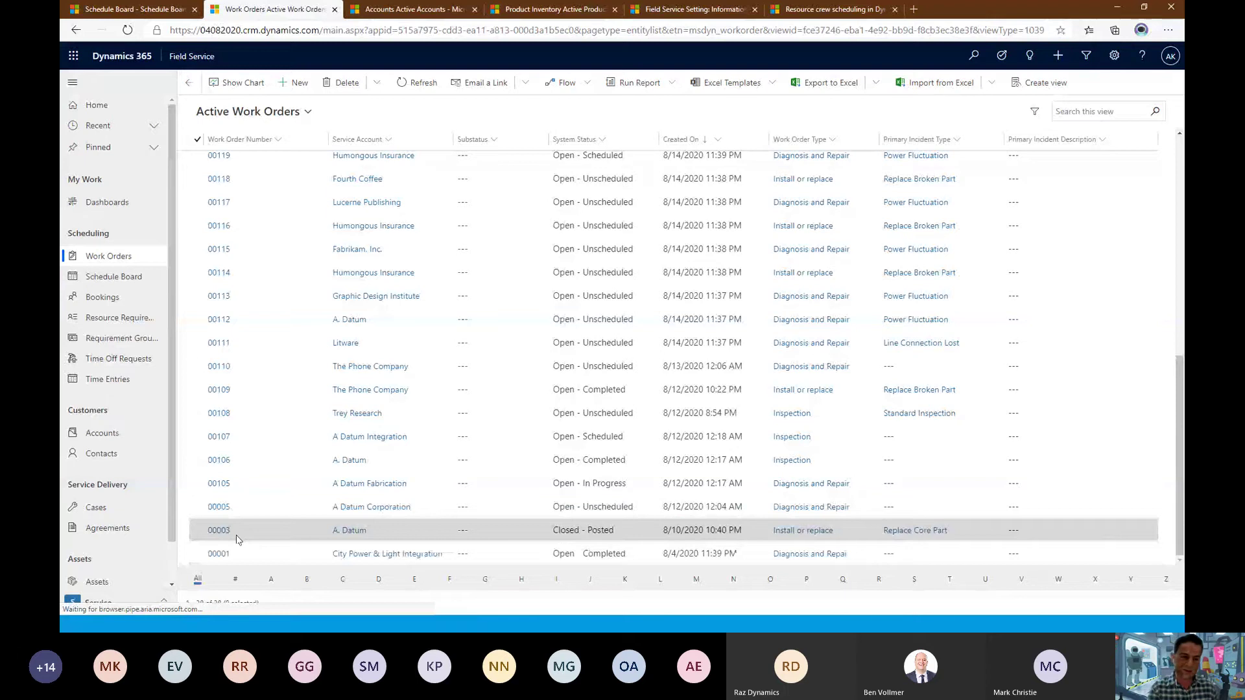
pyautogui.click(198, 554)
pyautogui.click(198, 531)
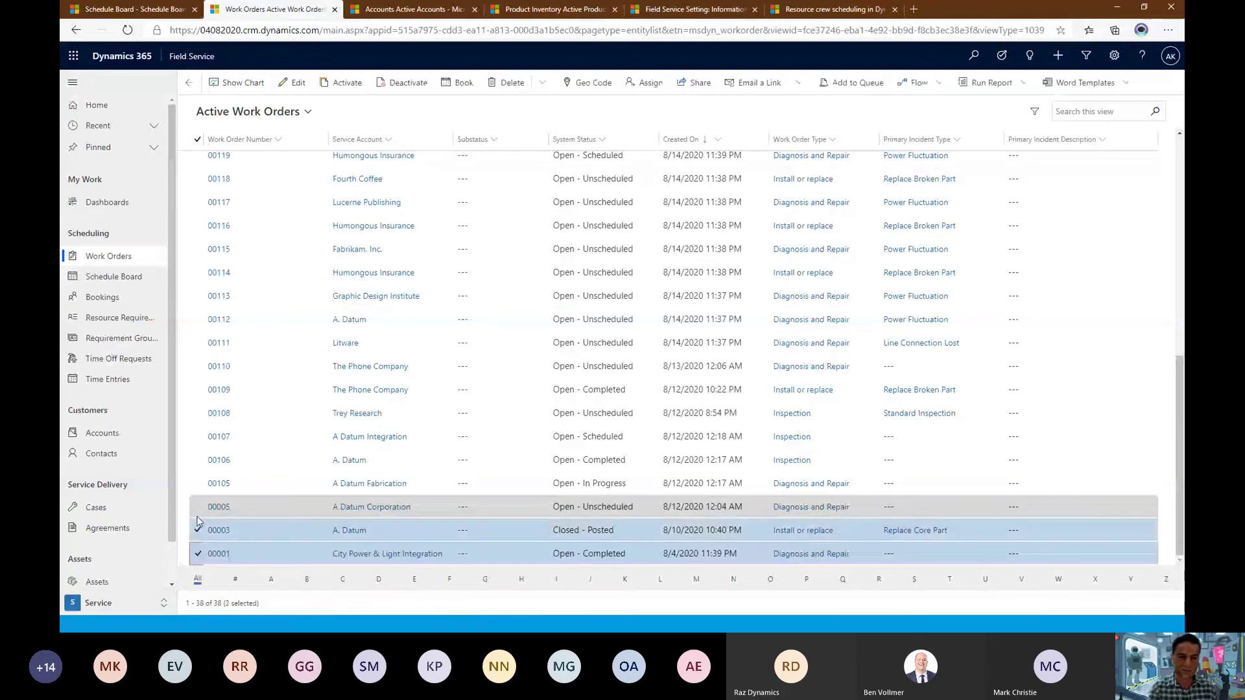
pyautogui.click(198, 515)
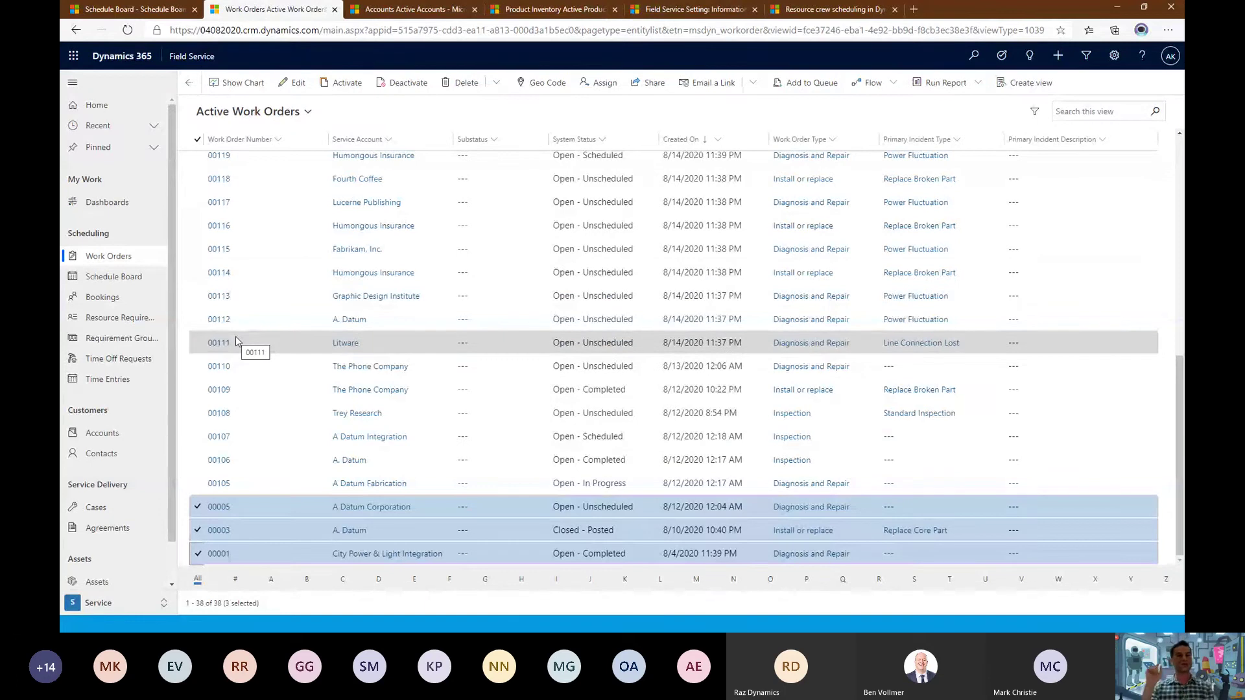
pyautogui.click(105, 258)
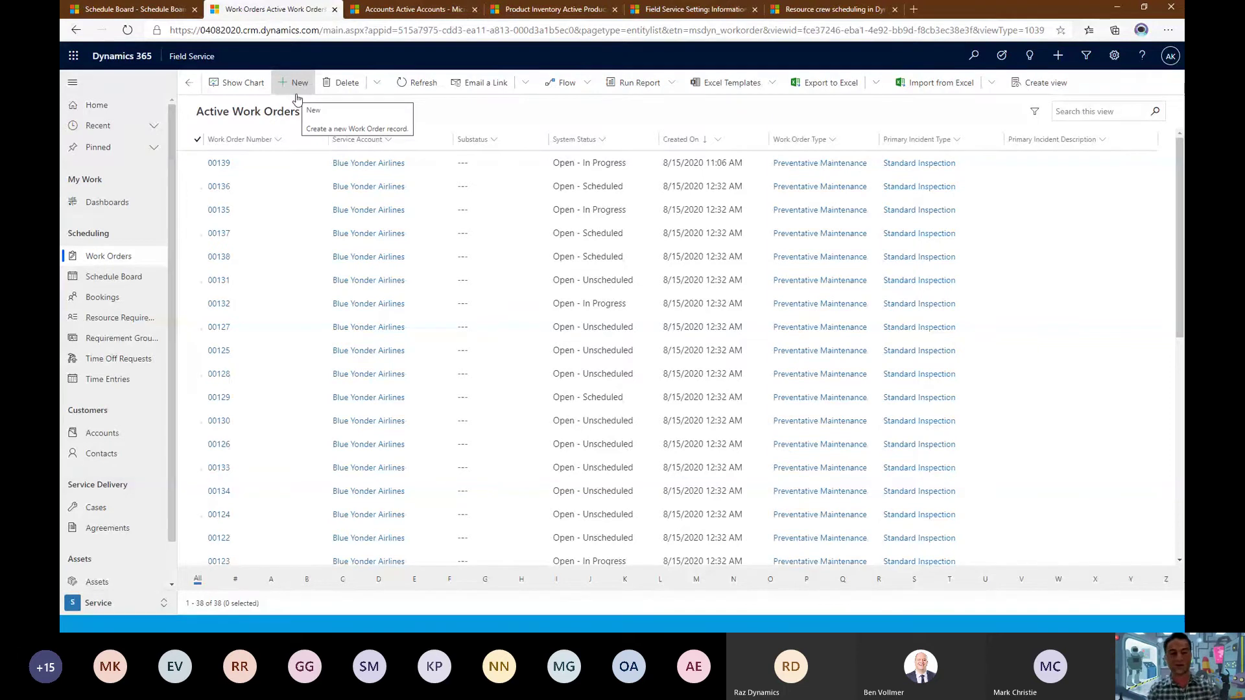
# Step: Open the Field Service record under Field Service Settings in the Settings area
pyautogui.hotkey('alt', 'Tab')
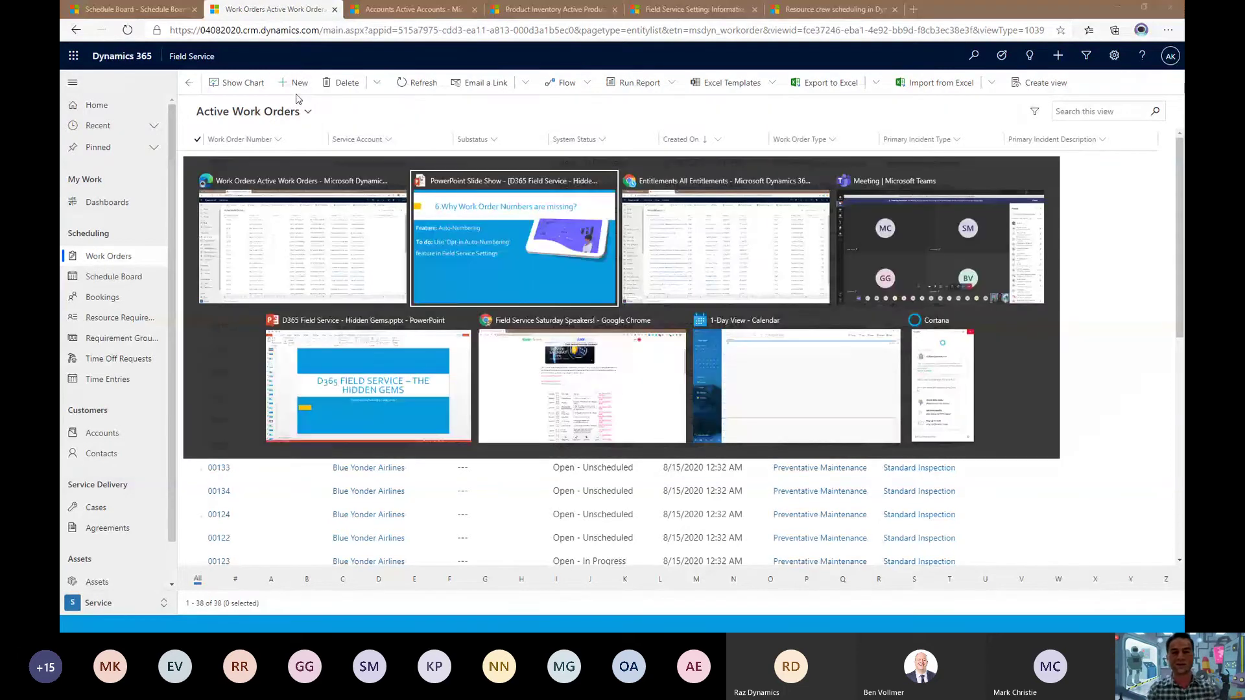
pyautogui.hotkey('alt', 'Tab')
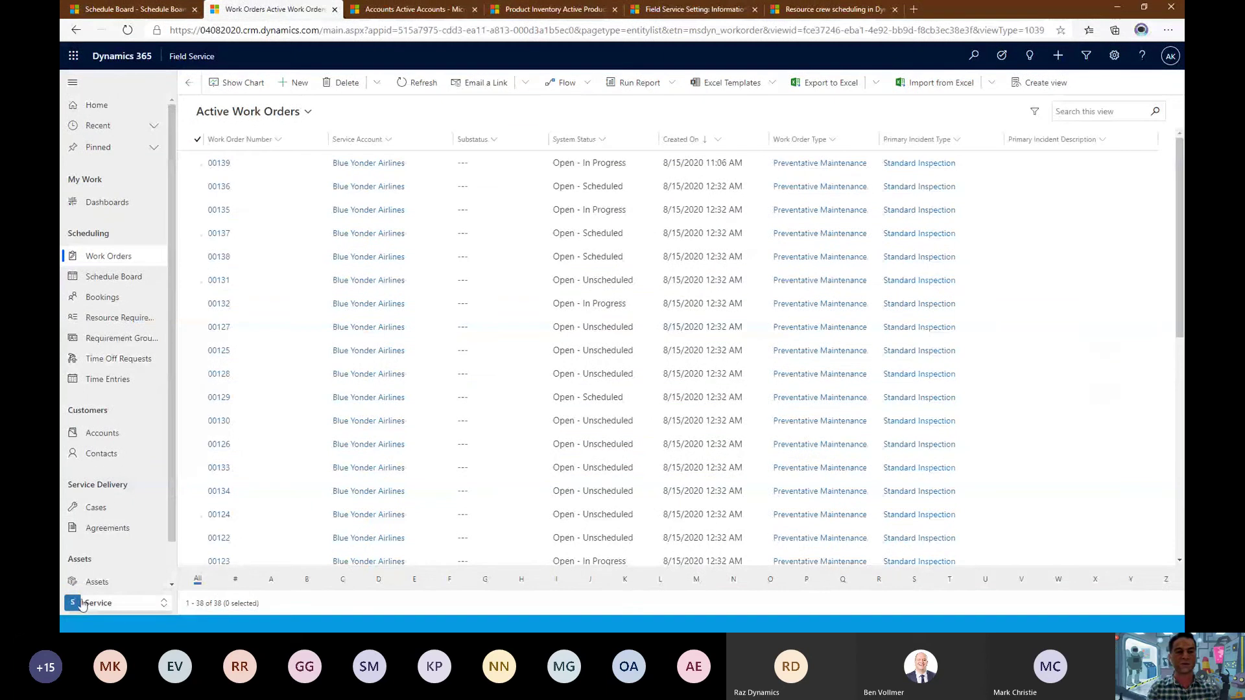
pyautogui.click(104, 602)
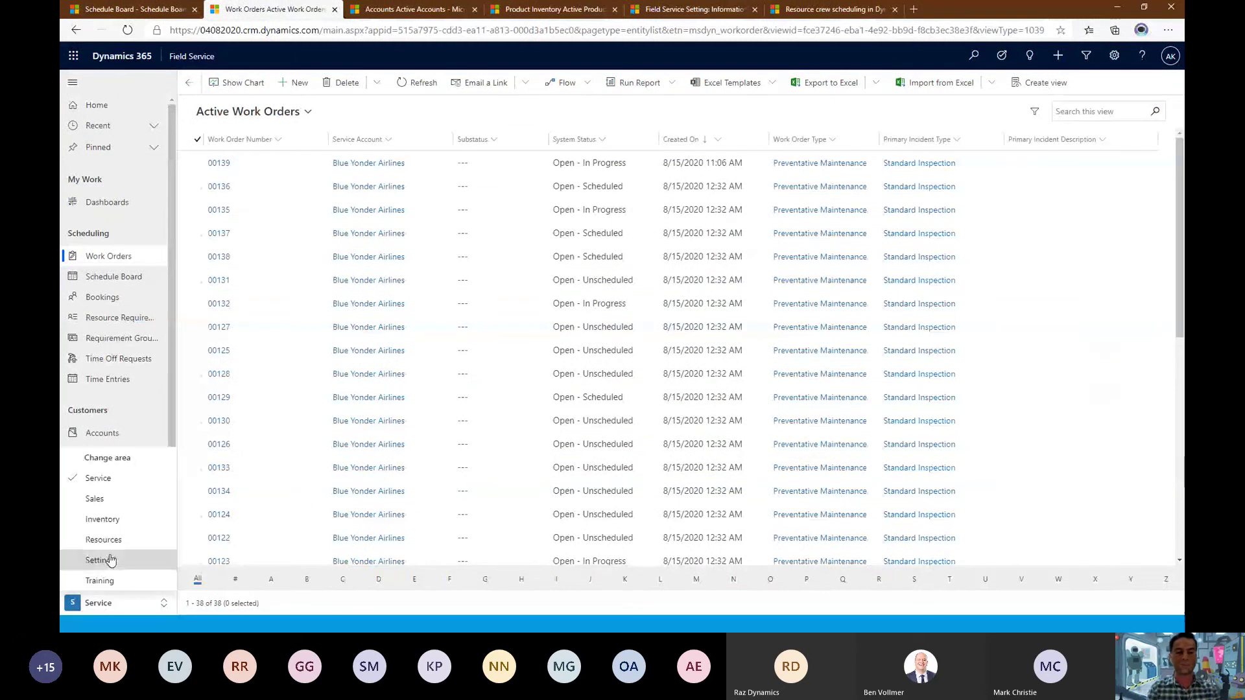
pyautogui.click(110, 560)
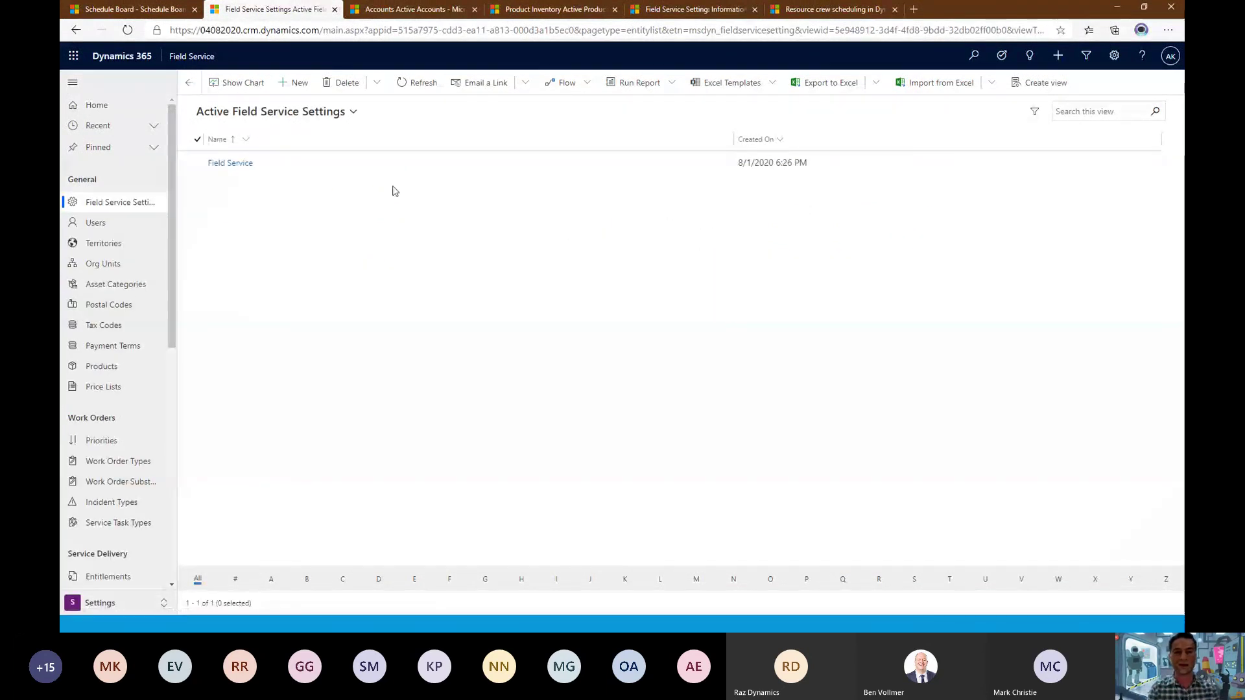
pyautogui.doubleClick(419, 161)
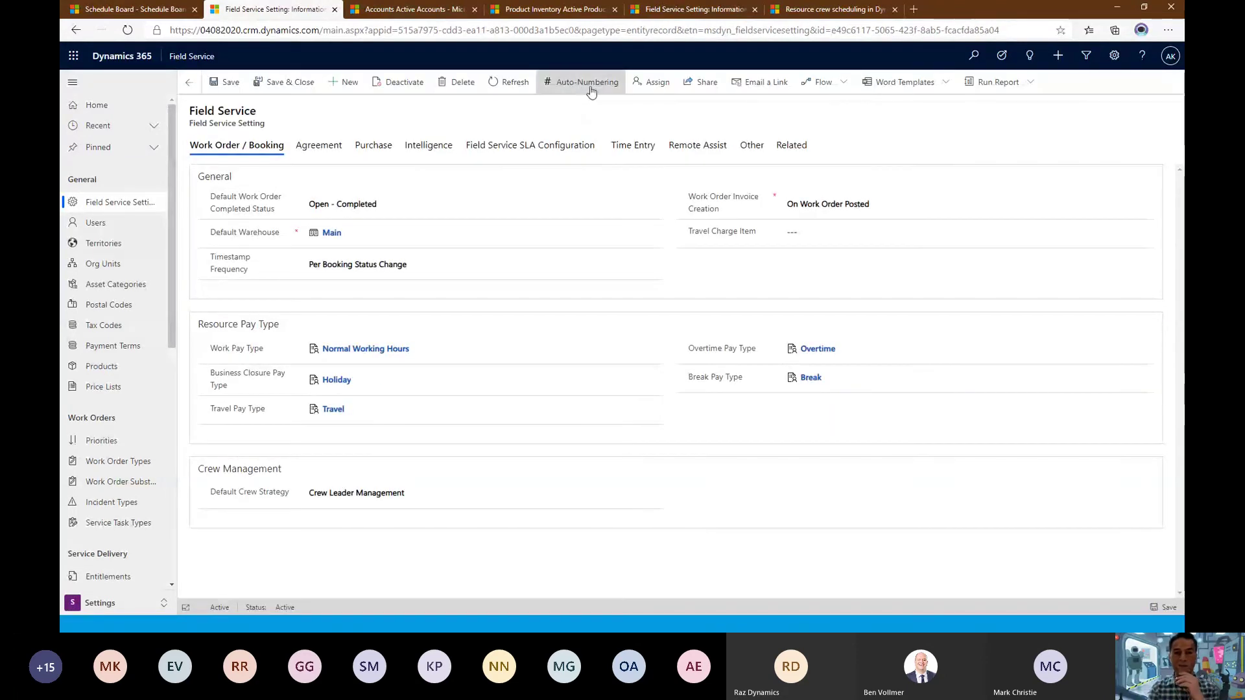
# Step: Switch to the other environment in Chrome and open its Field Service settings record
pyautogui.hotkey('alt', 'Tab')
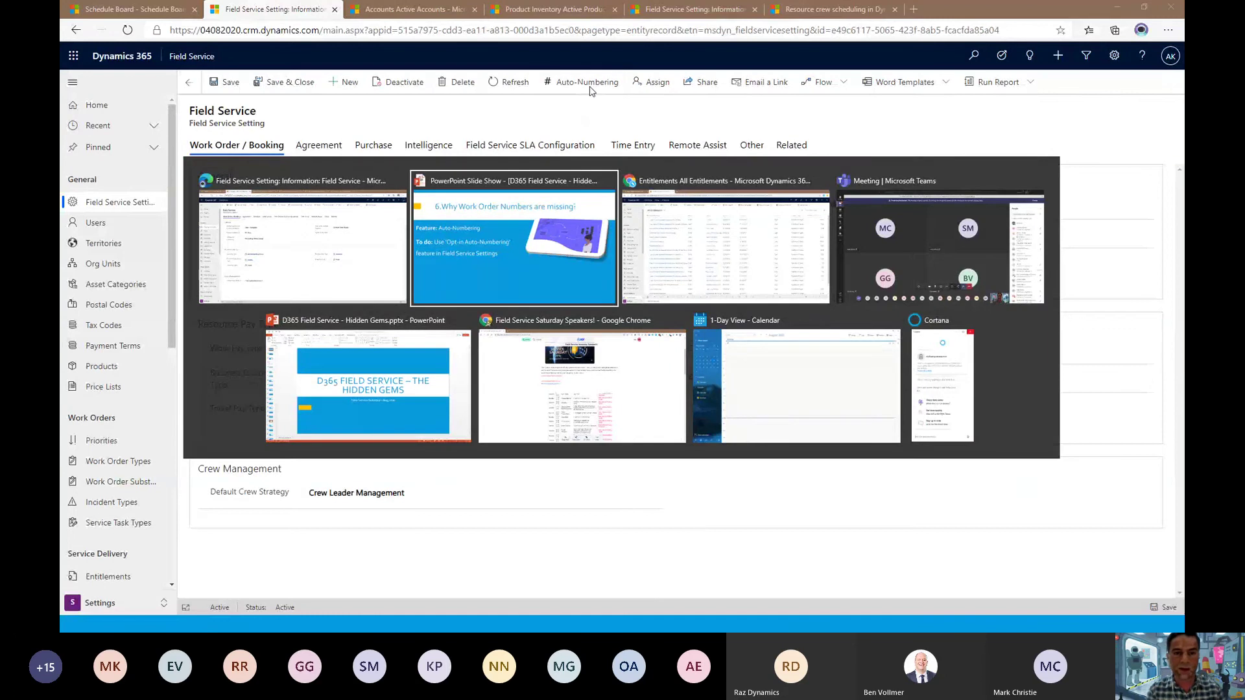
pyautogui.hotkey('alt', 'Tab')
pyautogui.click(111, 603)
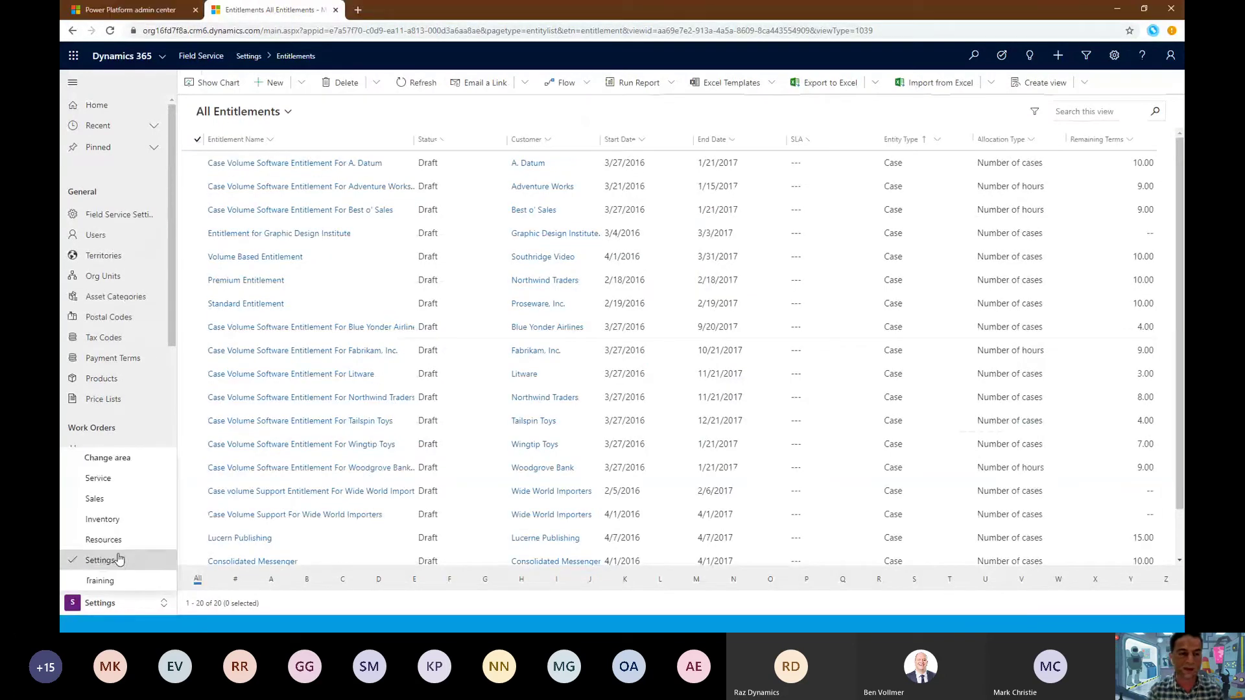
pyautogui.click(130, 214)
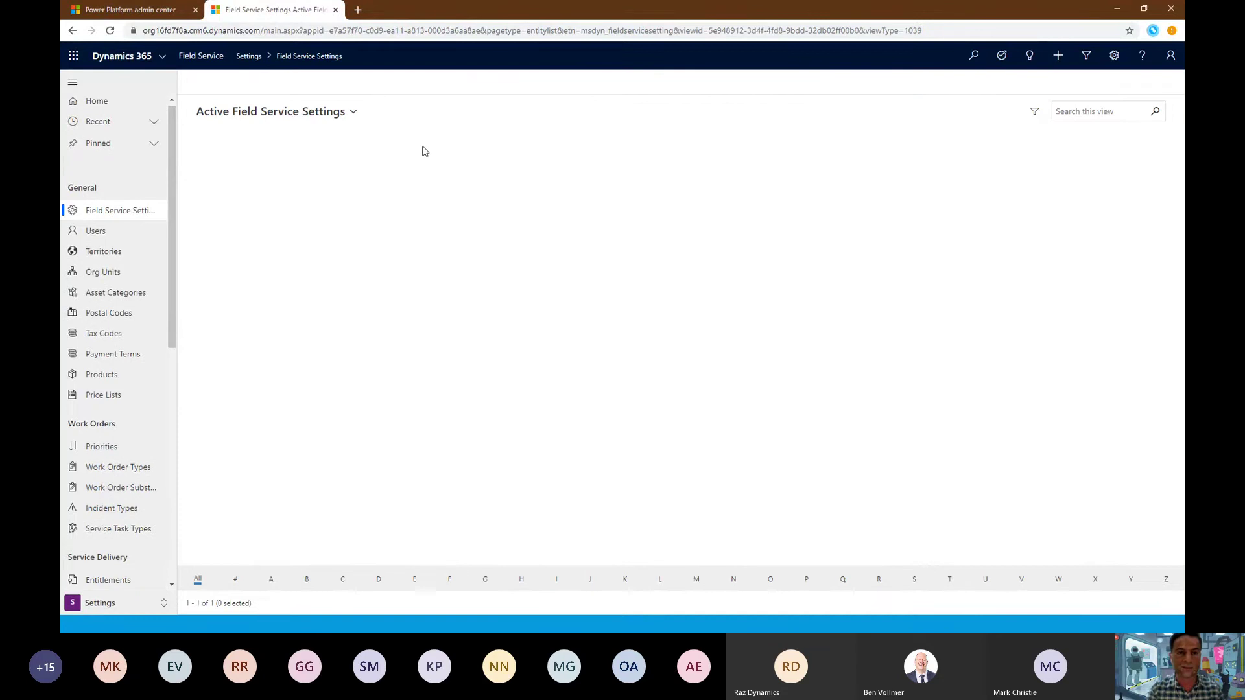
pyautogui.doubleClick(448, 164)
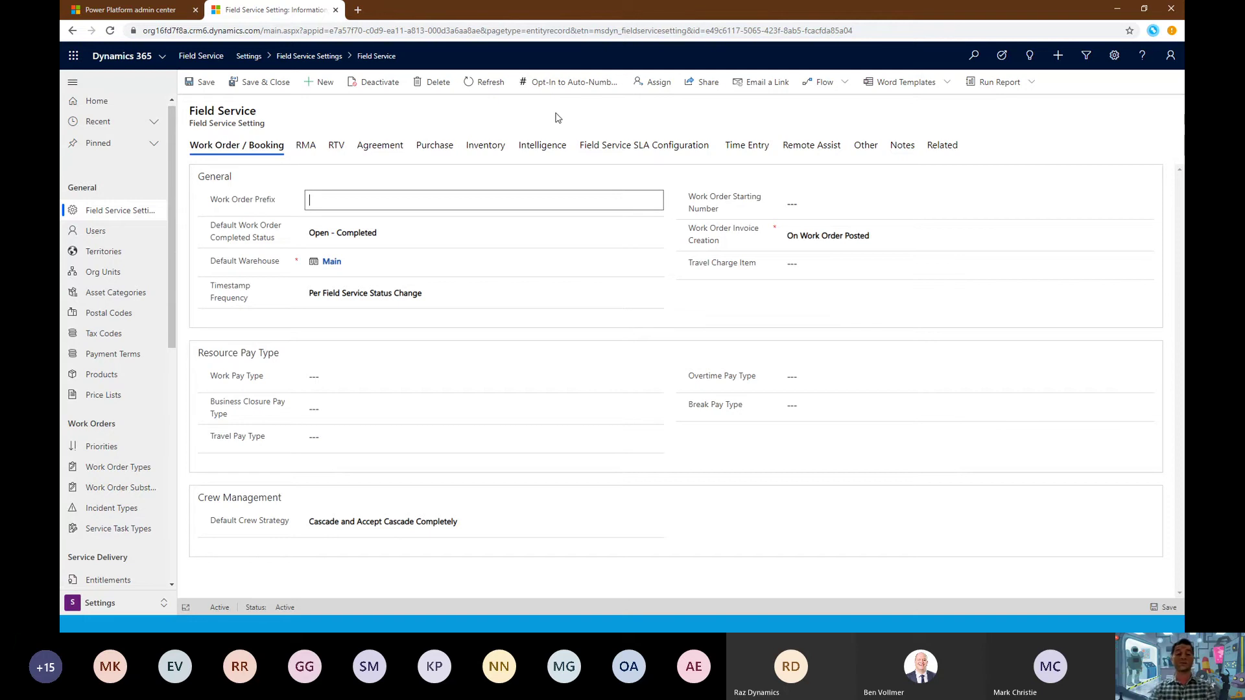
# Step: Switch to the slide show and advance past the Opt-In to Auto-Numbering screenshot to slide 7 on copying resource calendars
pyautogui.hotkey('alt', 'Tab')
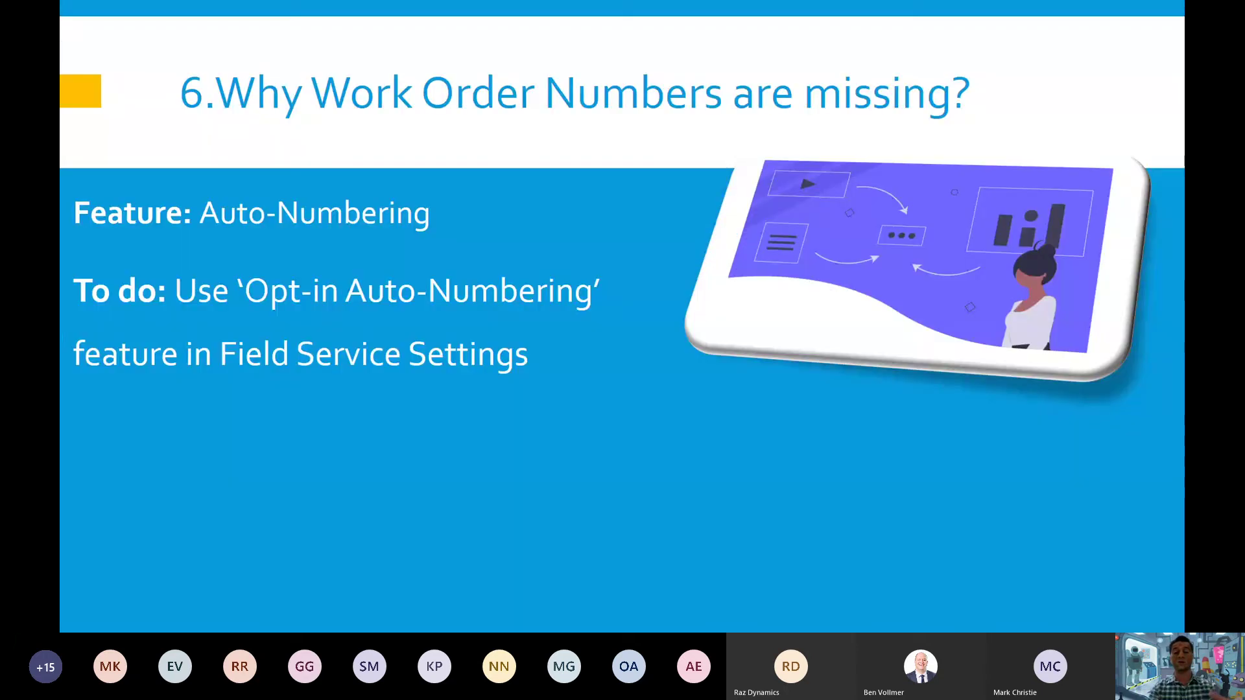
pyautogui.press('Right')
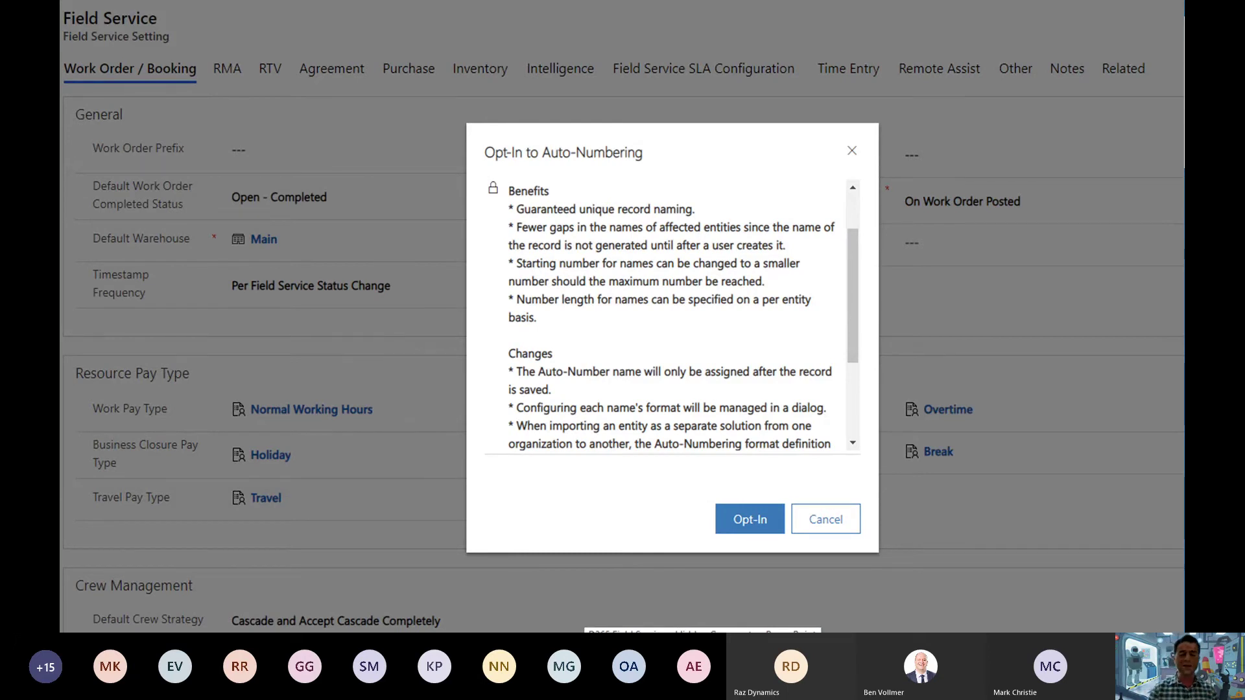
pyautogui.press('Right')
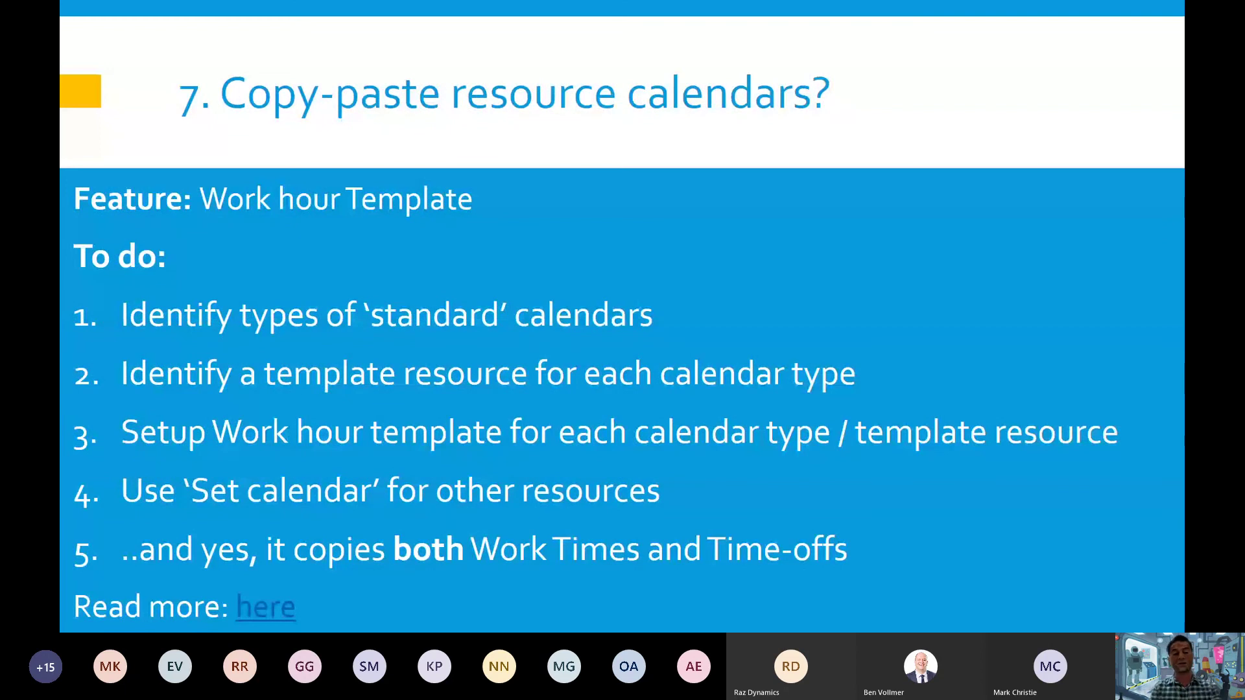
# Step: Switch back to the Edge window and open the Workhour Templates list in the Resources area
pyautogui.hotkey('alt', 'Tab')
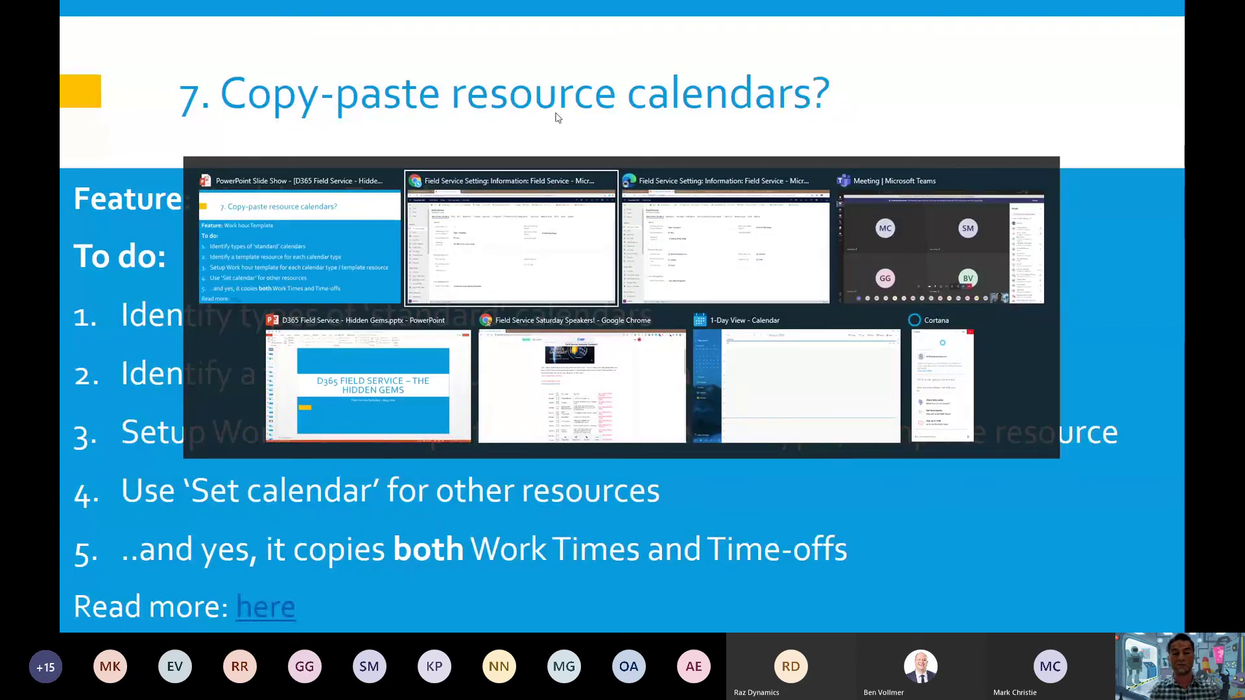
pyautogui.hotkey('alt', 'Tab')
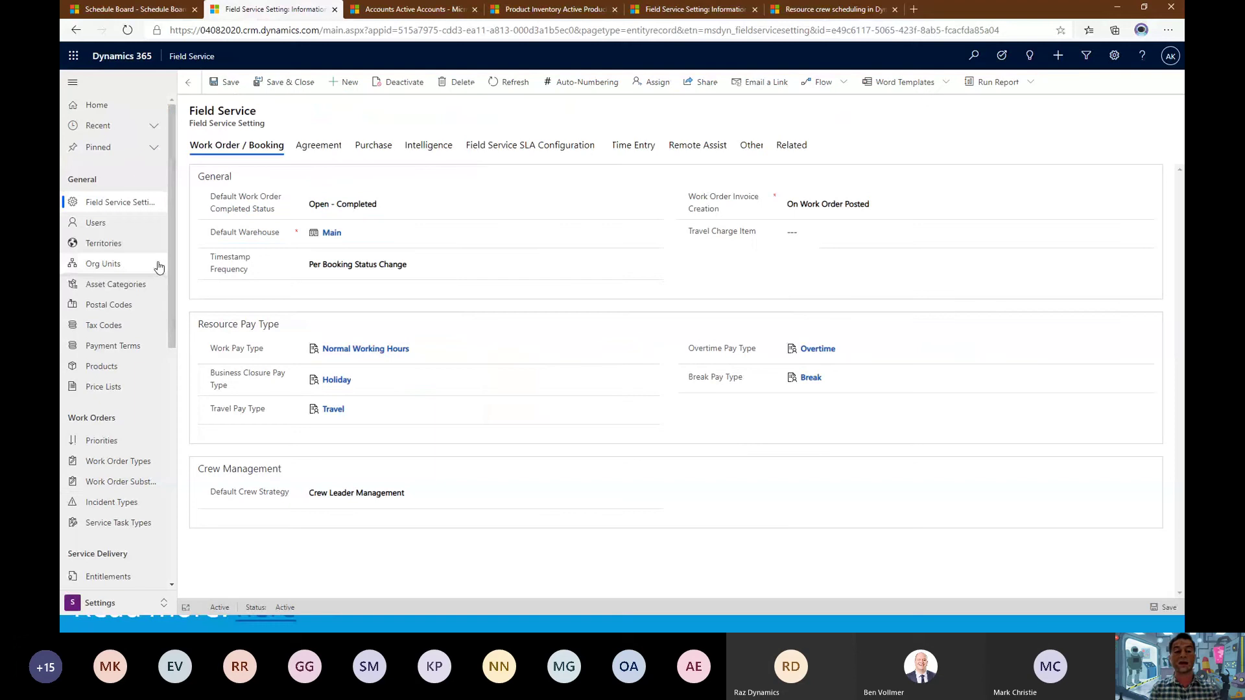
pyautogui.click(116, 601)
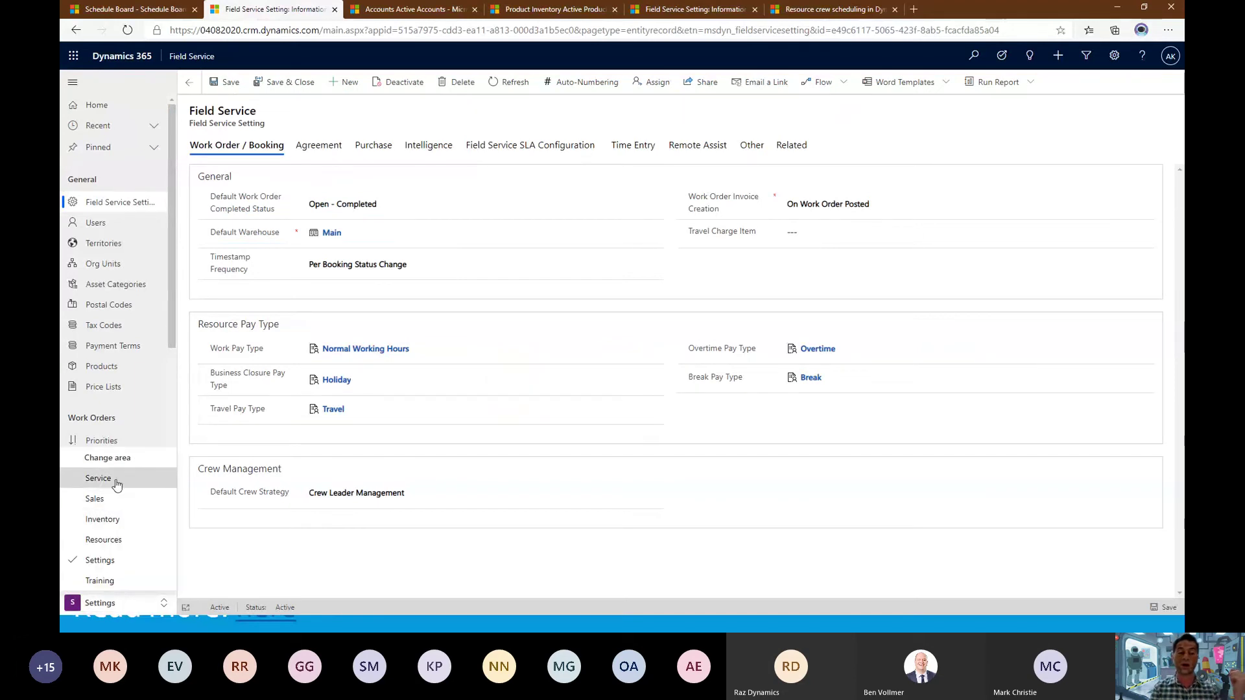
pyautogui.click(119, 541)
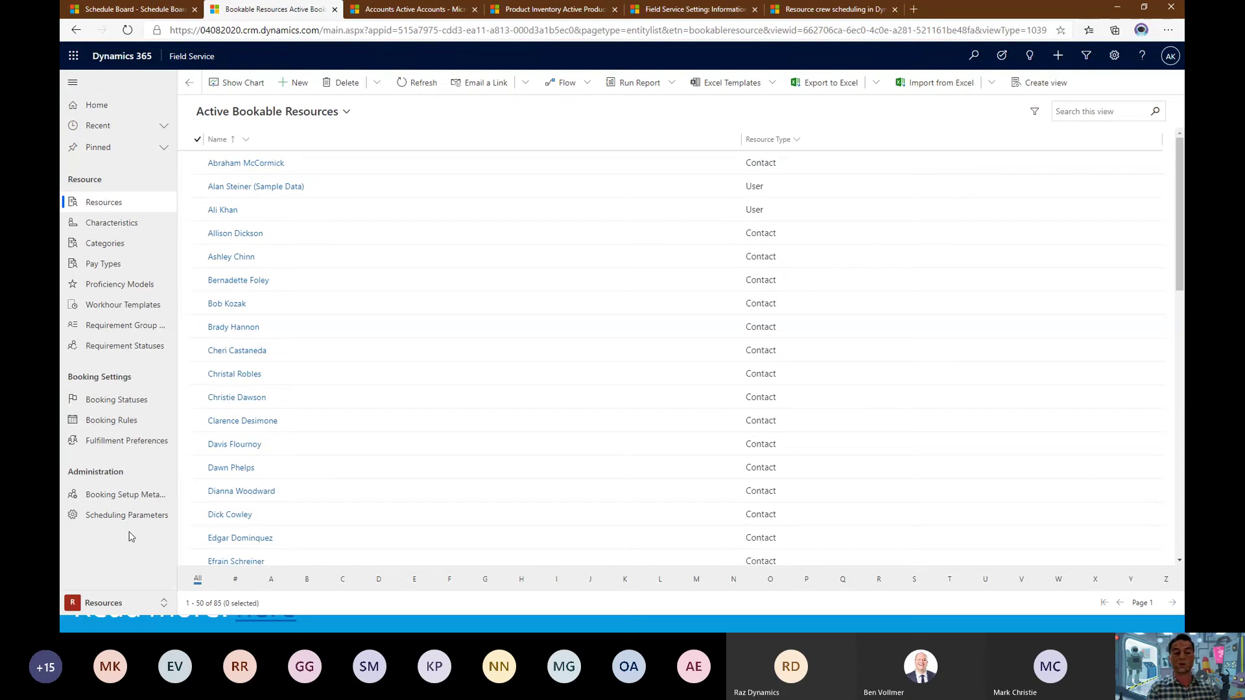
pyautogui.click(120, 306)
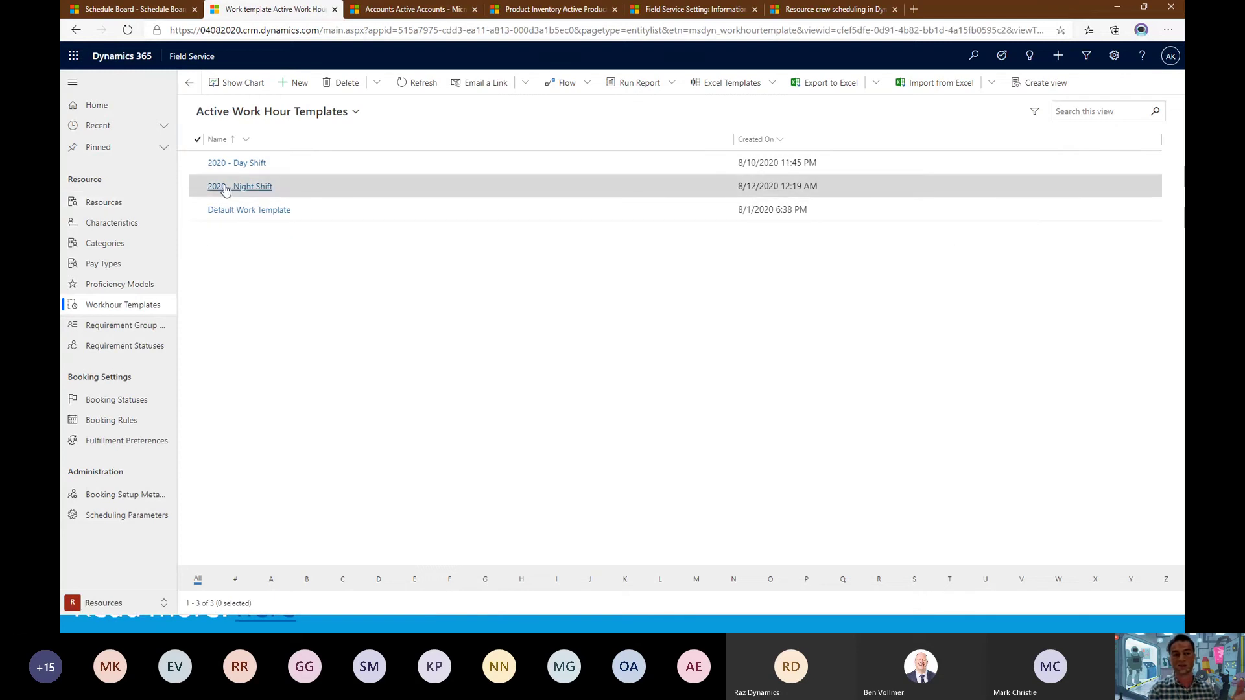
# Step: In the active bookable resources list, select the first, fourth, sixth and seventh resources
pyautogui.click(121, 204)
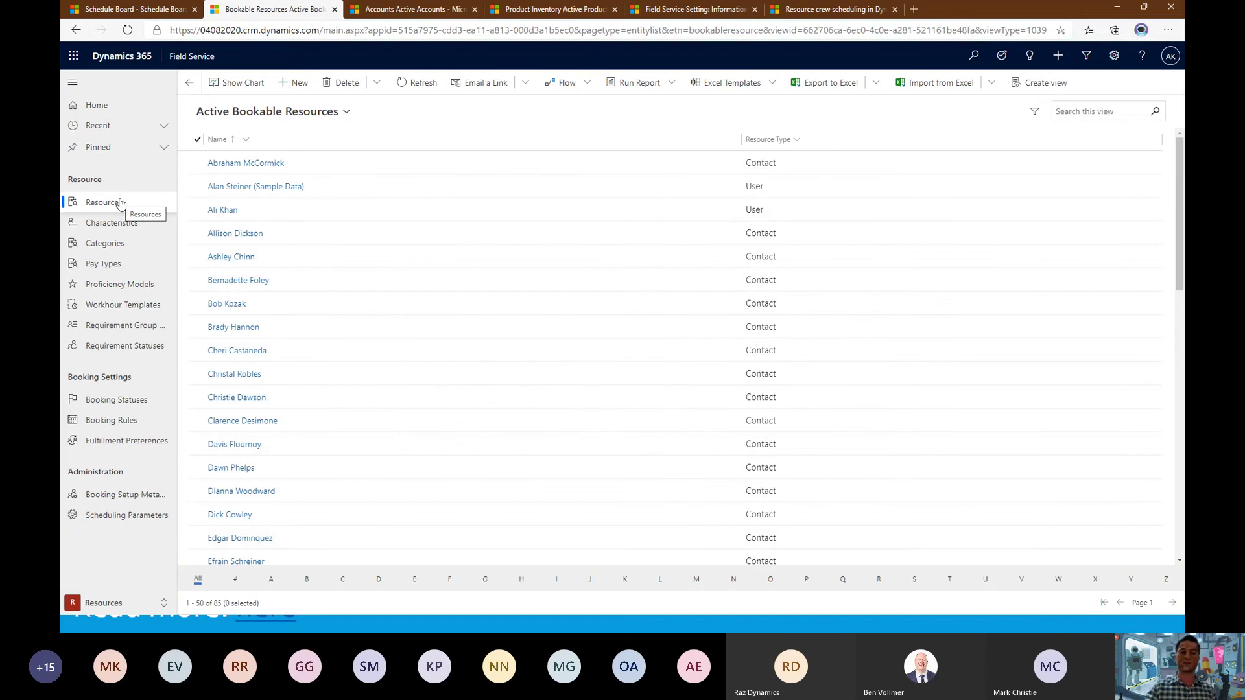
pyautogui.click(198, 163)
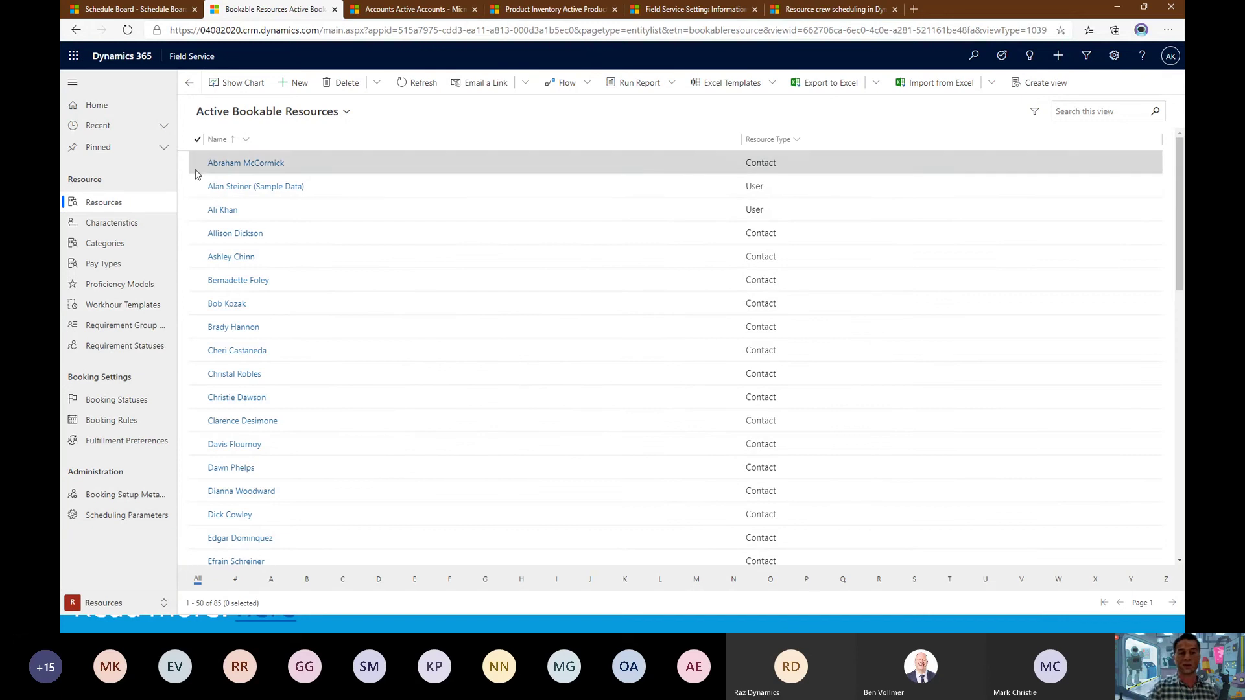
pyautogui.click(197, 233)
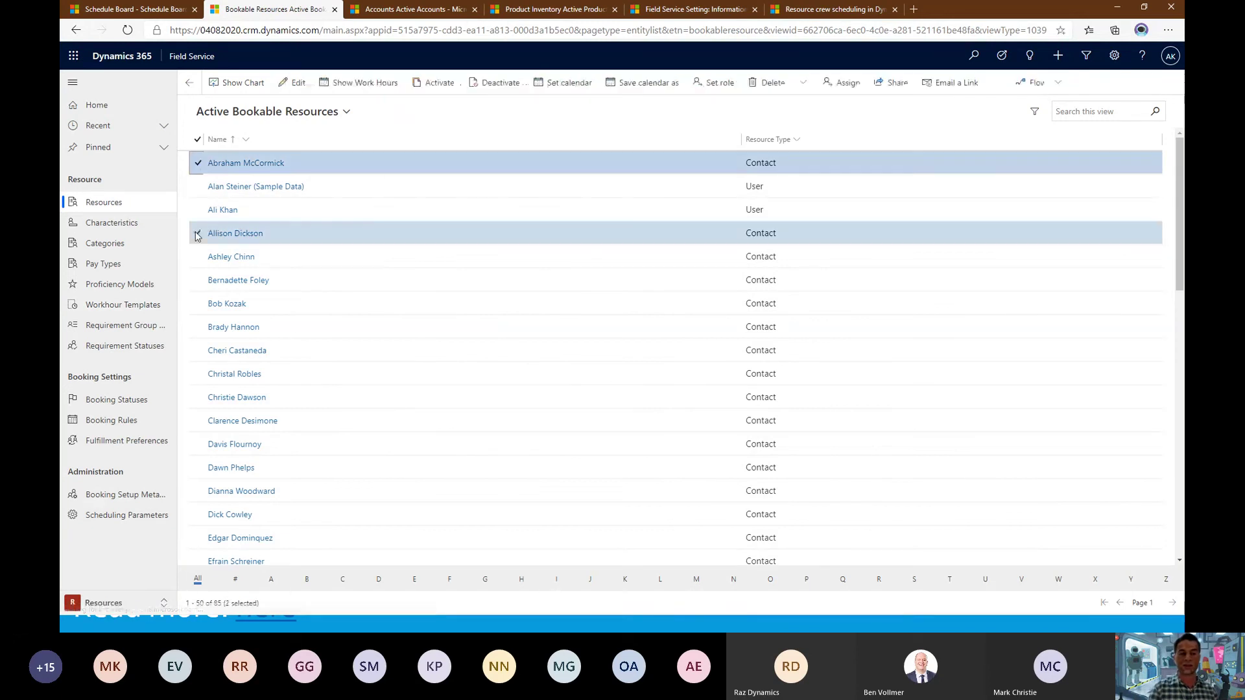
pyautogui.click(198, 281)
pyautogui.click(198, 304)
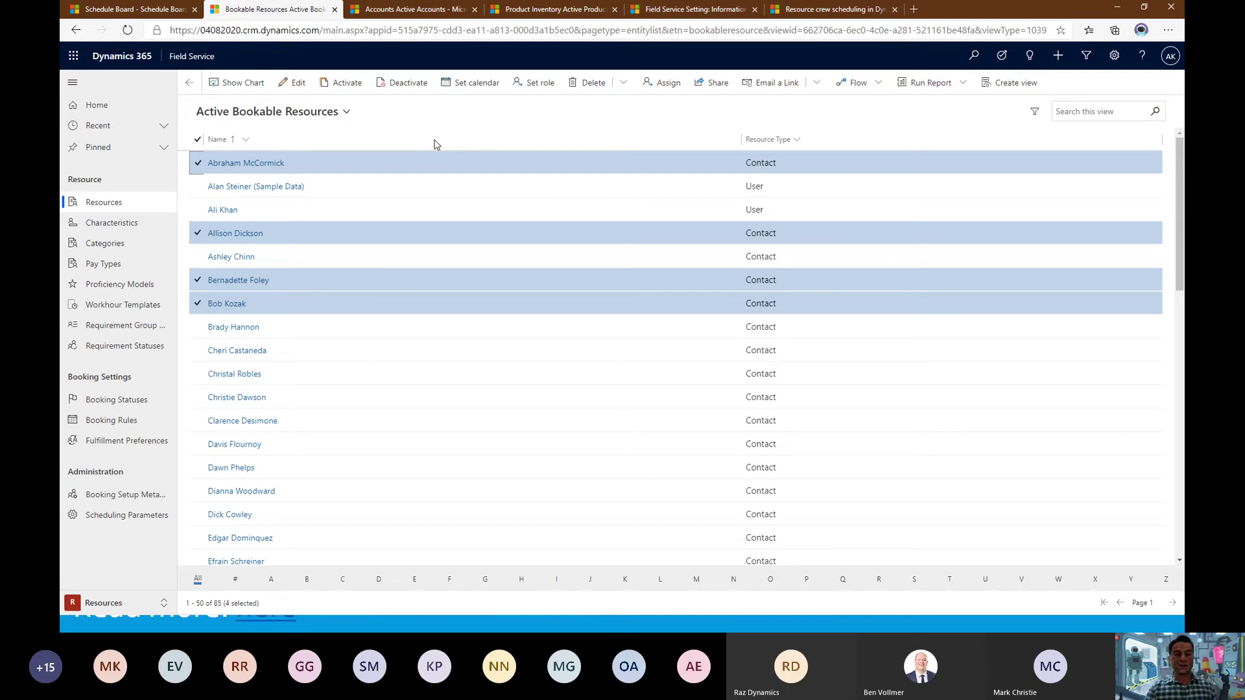
# Step: Switch to the slide show and advance to slide 8 on reporting requirements
pyautogui.hotkey('alt', 'Tab')
pyautogui.press('Right')
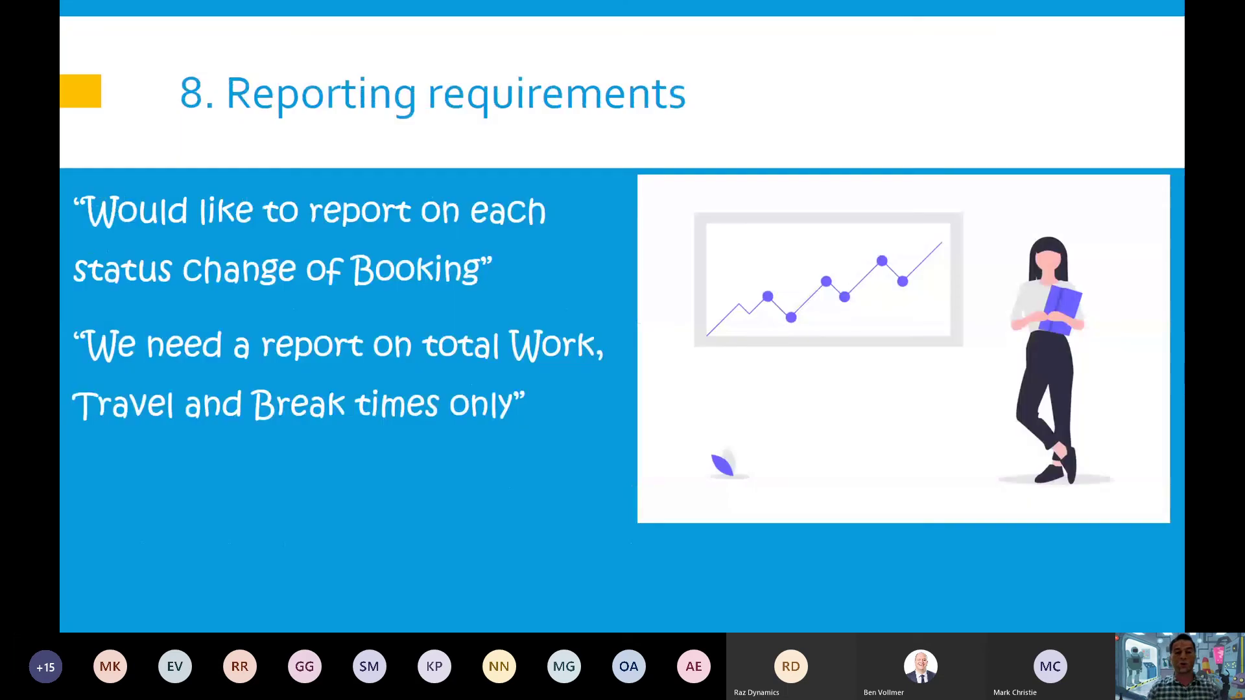